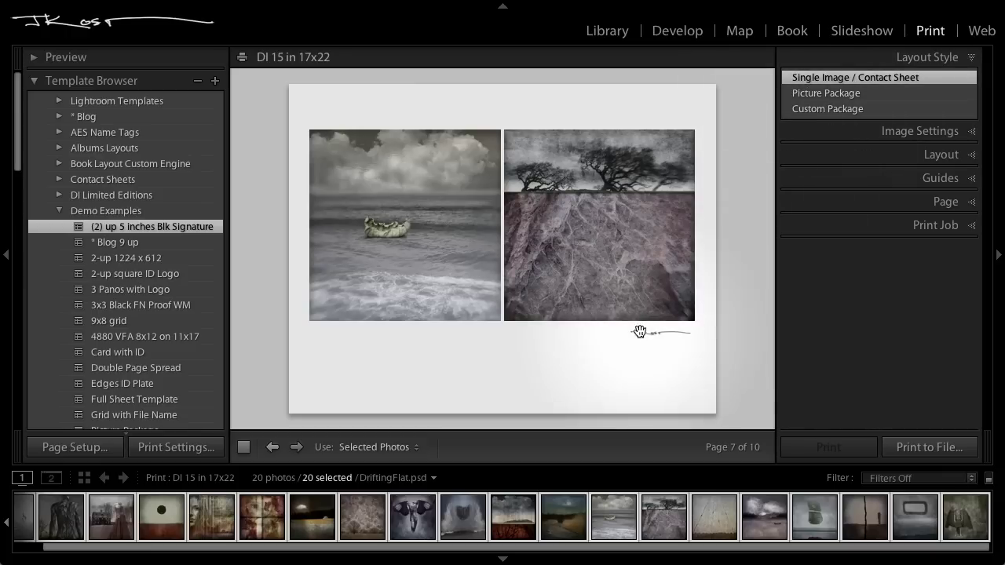
Preview the Blog 9 up and 2-up Demo Examples templates, then apply 3 Panos with Logo
left_click(200, 245)
key("super+a")
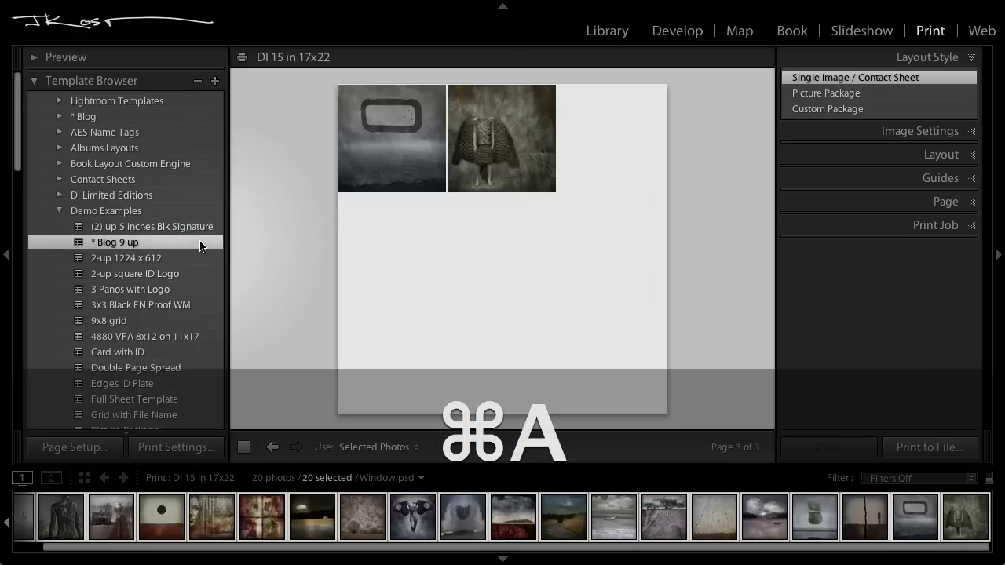
left_click(273, 447)
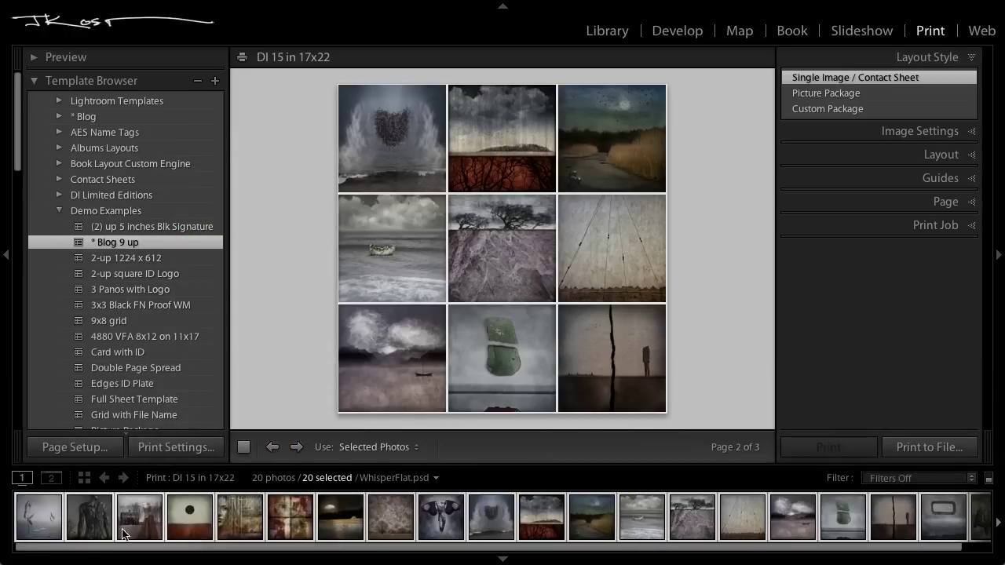
left_click(41, 526)
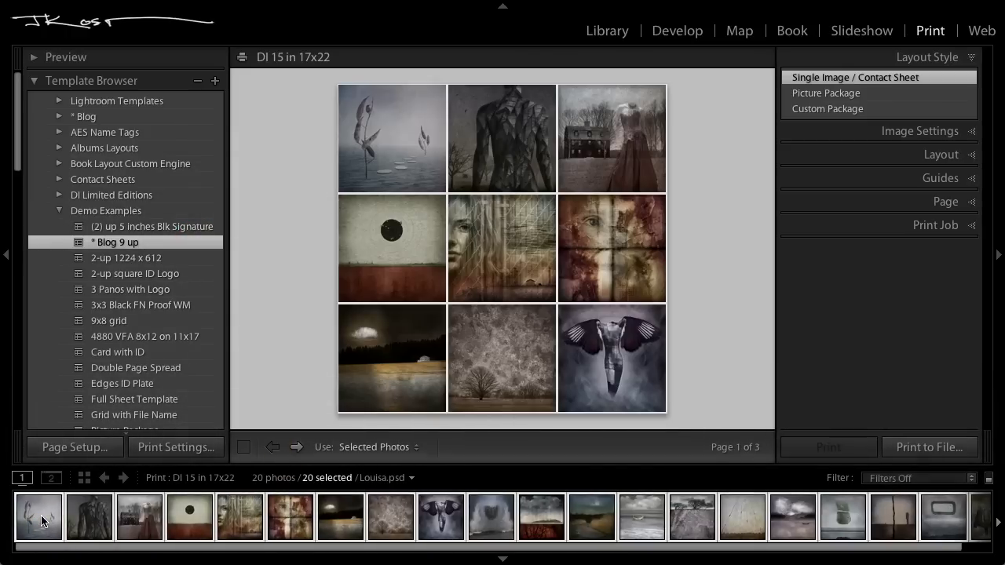
left_click(120, 260)
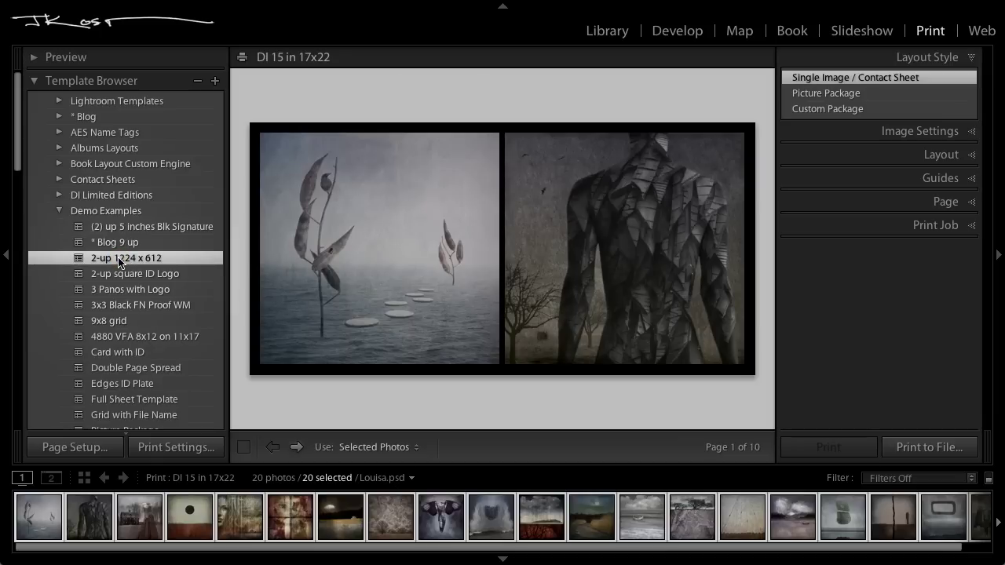
left_click(124, 275)
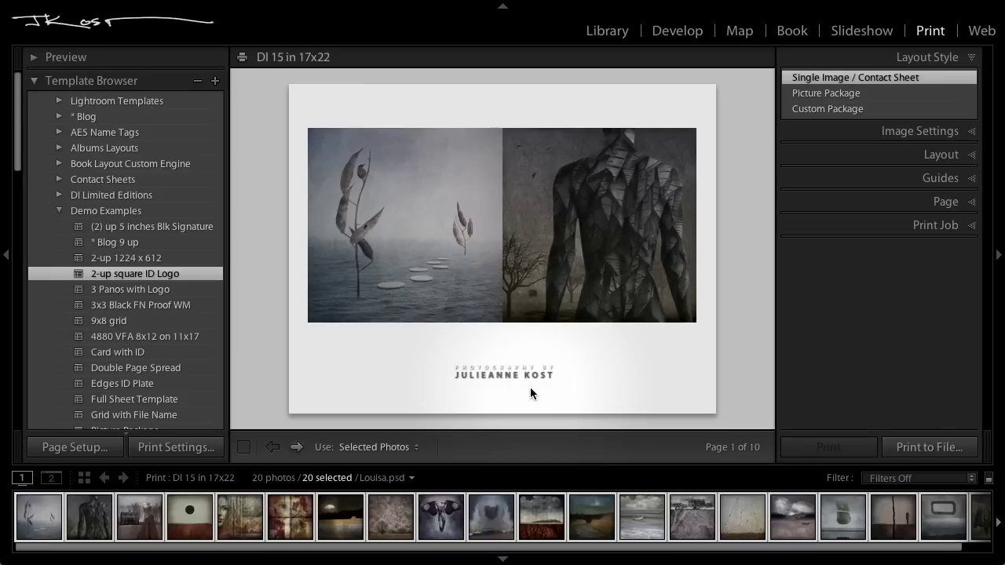
left_click(188, 290)
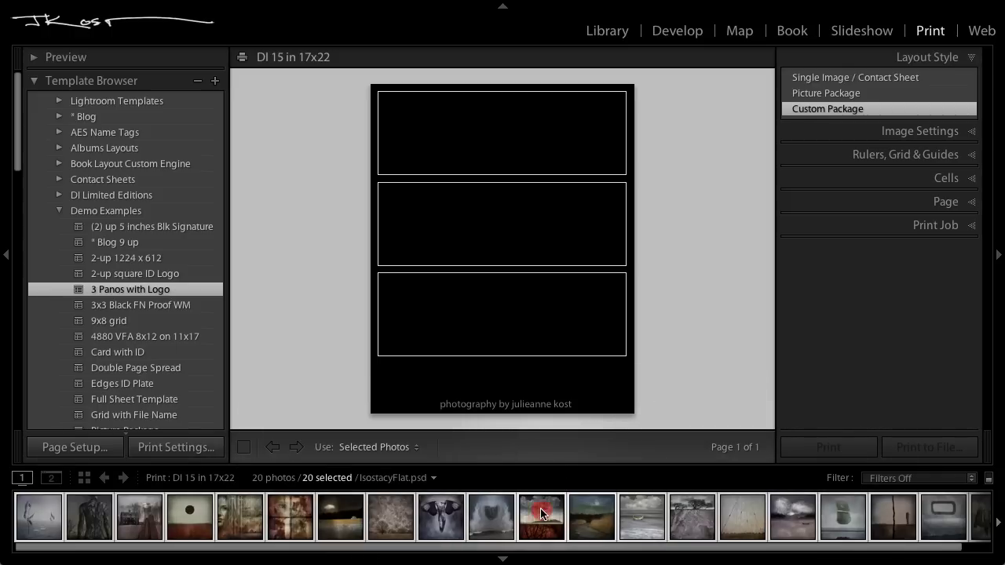
Deselect all, then drag IsostacyFlat, another photo and Renewal_09Flat into the bottom, middle and top cells
key("super+d")
left_click_drag(513, 520, 510, 314)
left_click_drag(564, 516, 509, 224)
left_click_drag(424, 522, 435, 152)
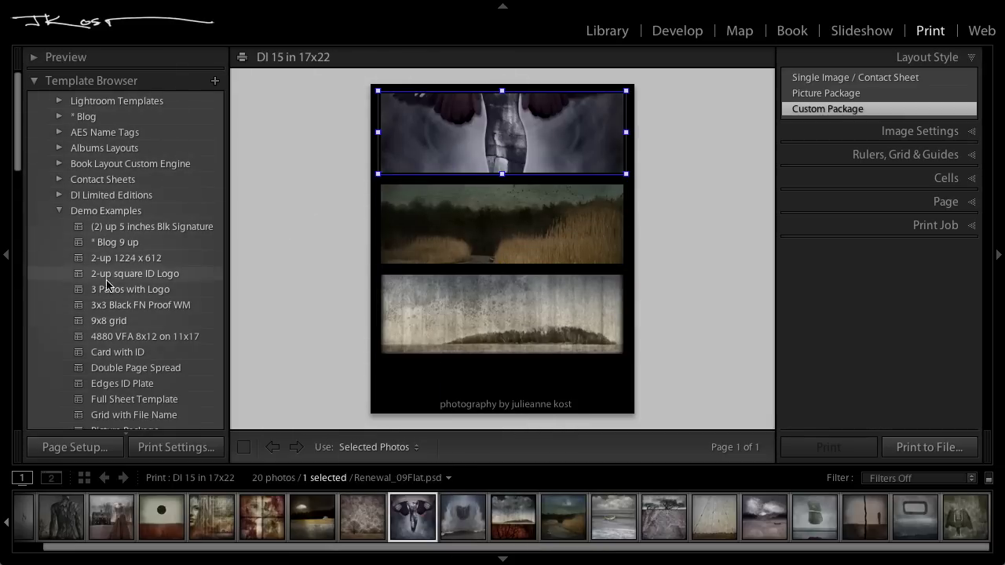
Apply the 3x3 Black FN Proof WM template and select all filmstrip photos to fill it
left_click(128, 322)
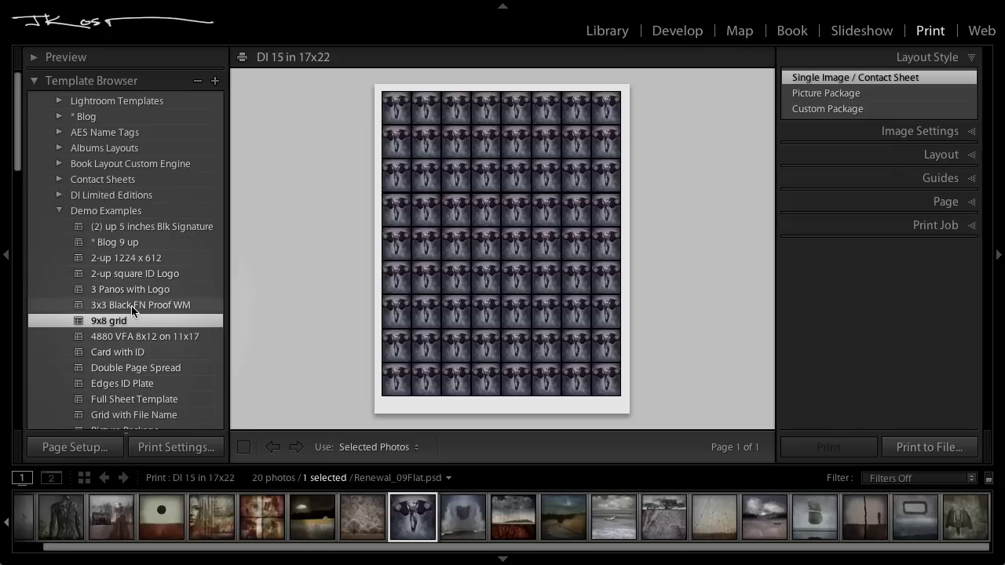
left_click(131, 307)
key("super+a")
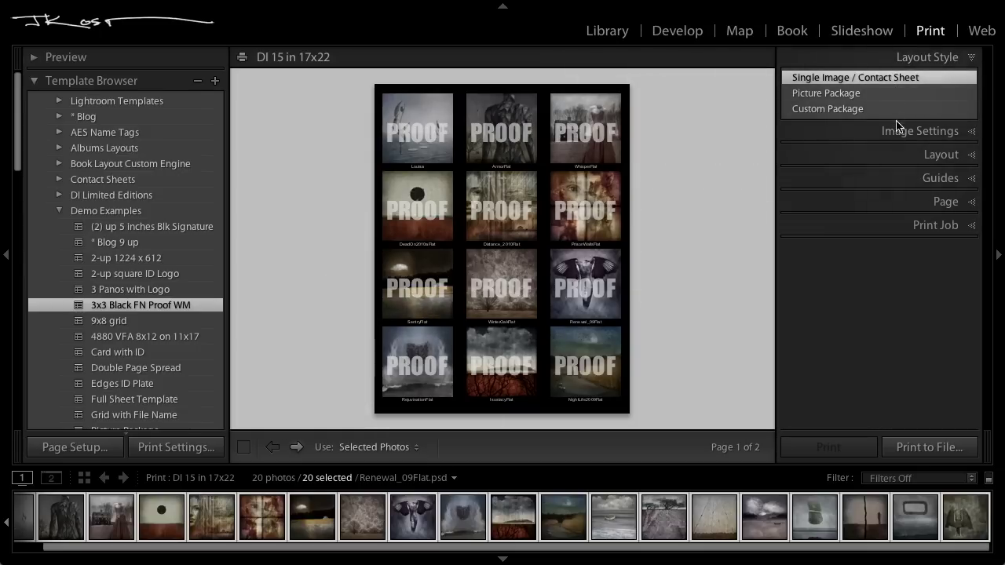
In the Page panel, enable Page Options with Page Info and Page Numbers
left_click(911, 201)
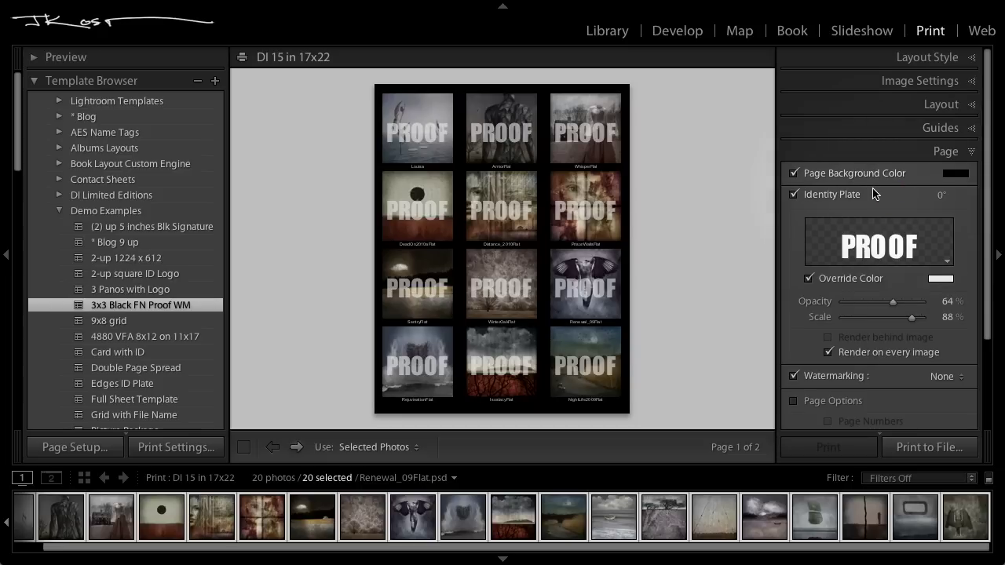
scroll(874, 194, "down", 5)
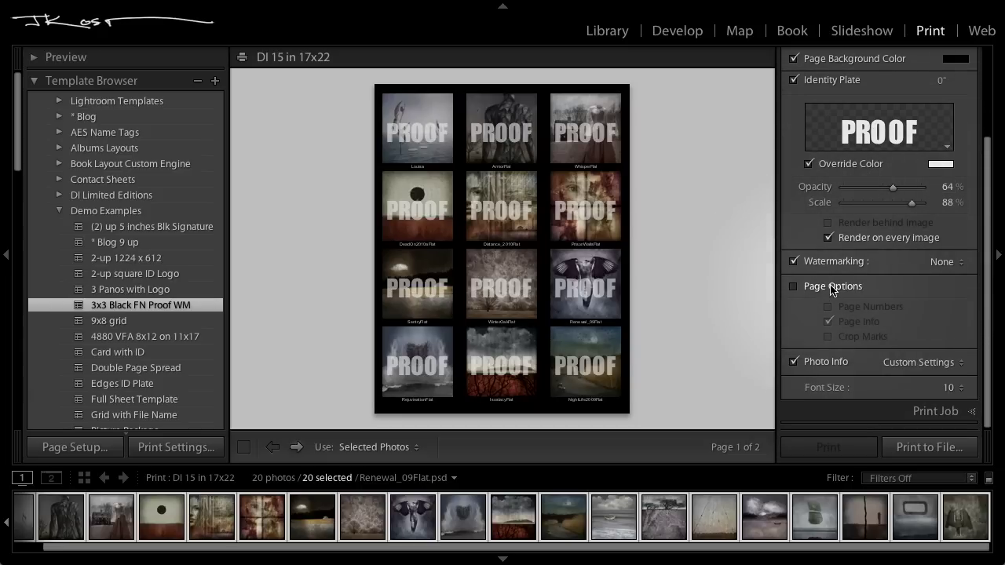
left_click(795, 287)
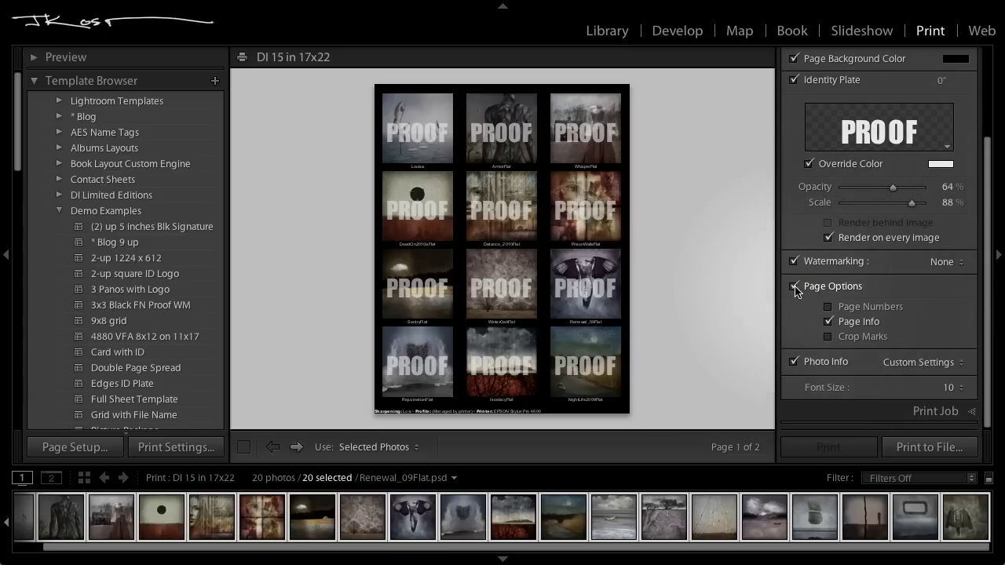
left_click(829, 306)
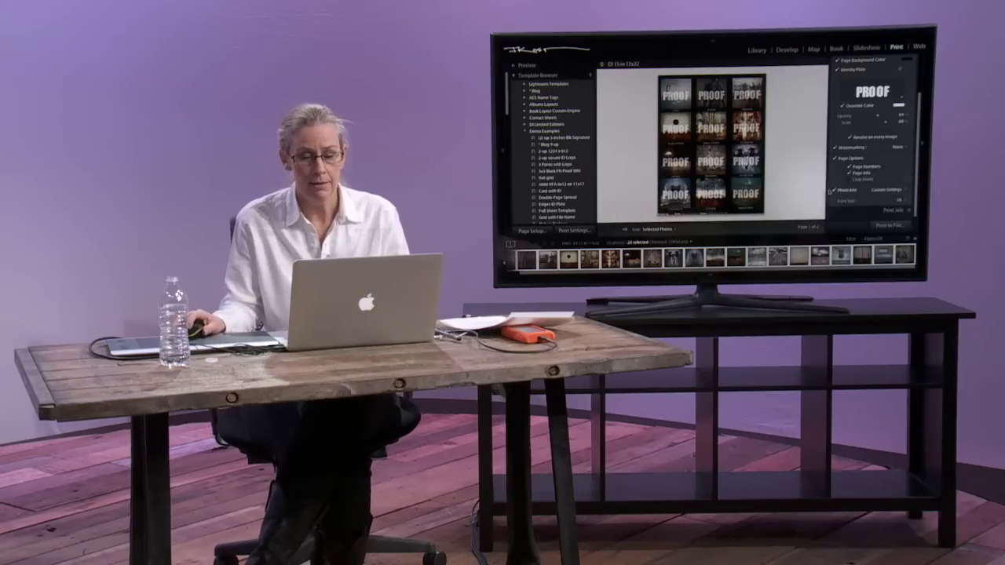
Turn on Crop Marks and bring up the Photo Info caption preset list
left_click(849, 179)
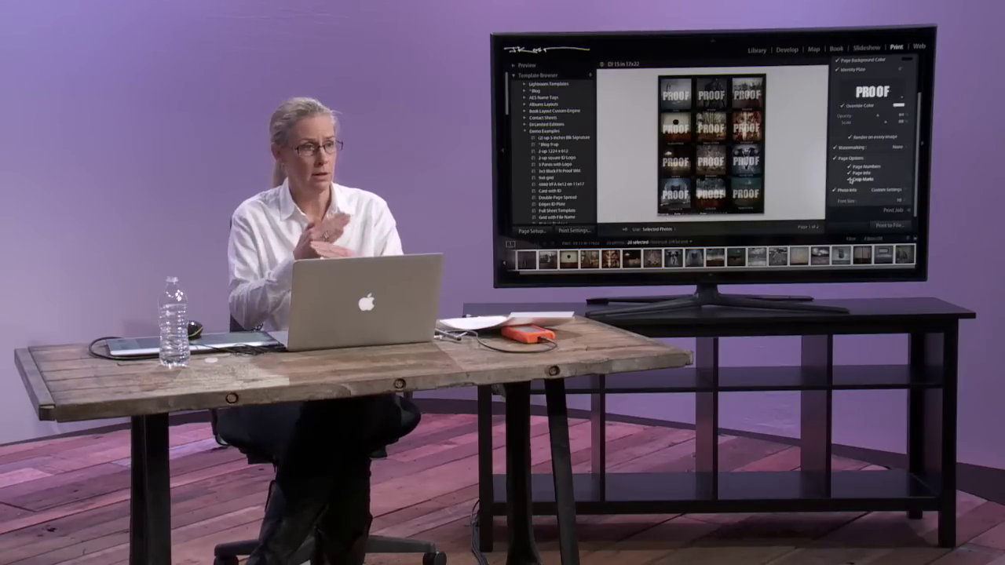
left_click(895, 190)
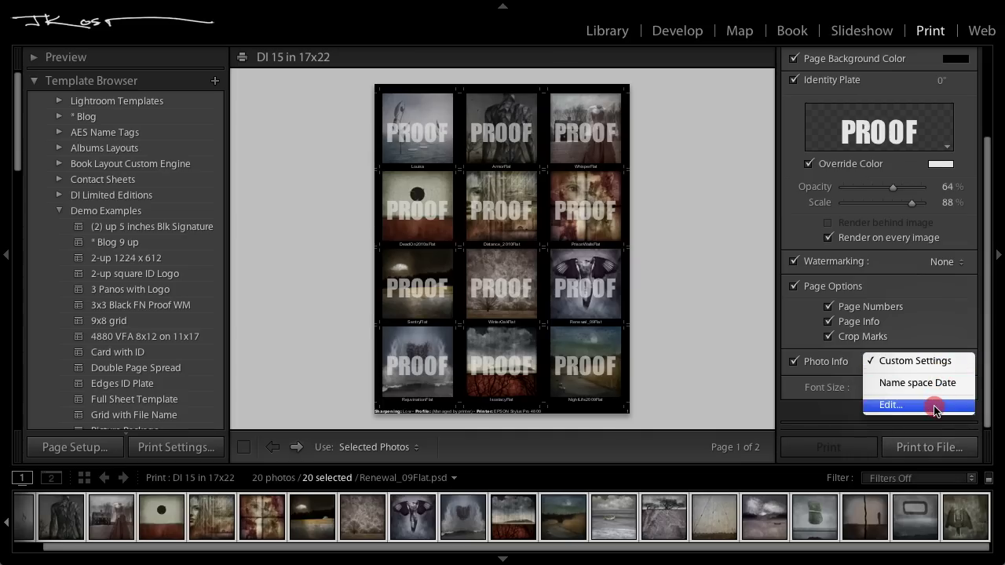
Set the layout to 2 rows, 1 column with 0 vertical cell spacing, then open Page Setup
left_click(812, 164)
scroll(812, 126, "up", 3)
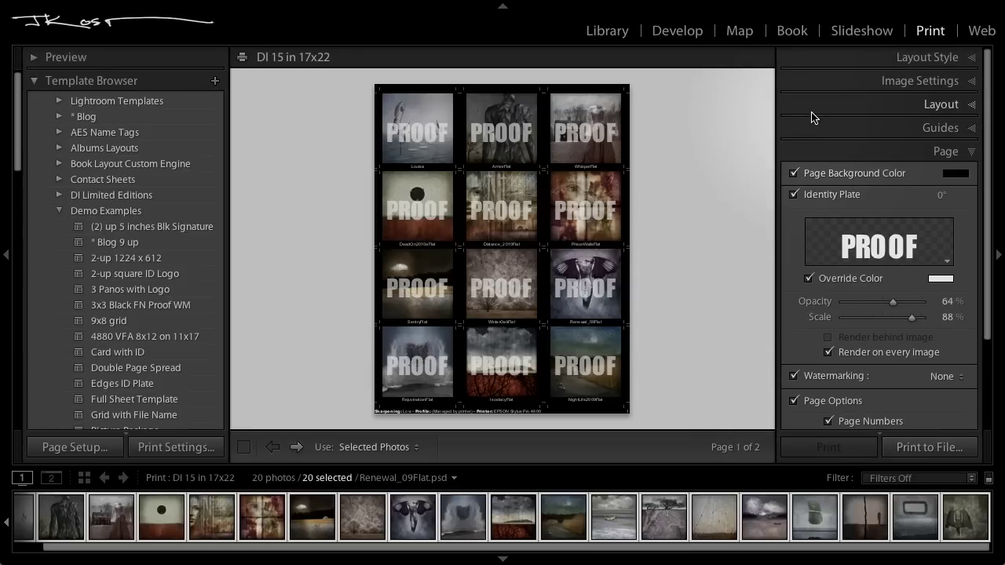
left_click(833, 106)
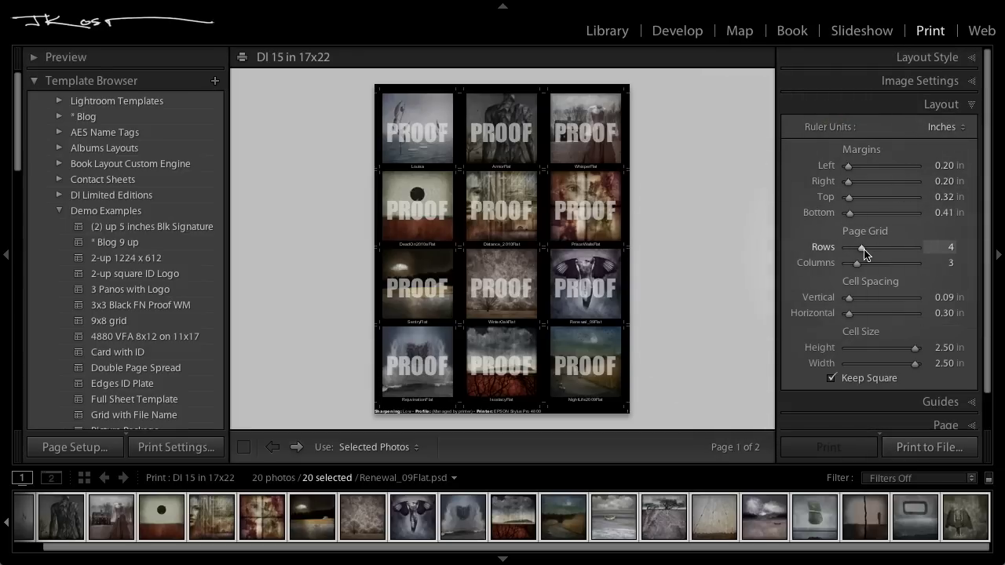
left_click_drag(863, 252, 846, 263)
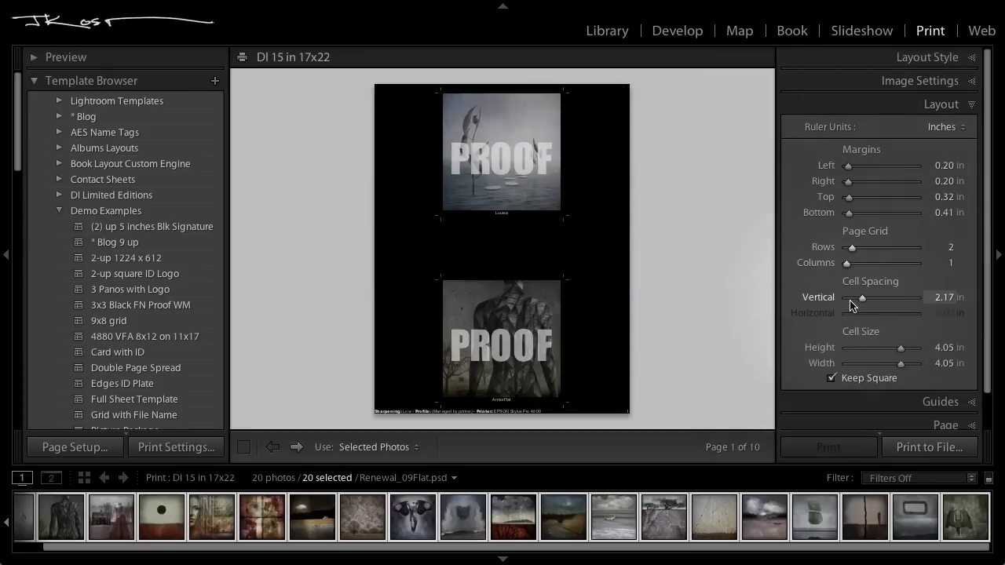
left_click_drag(859, 298, 709, 285)
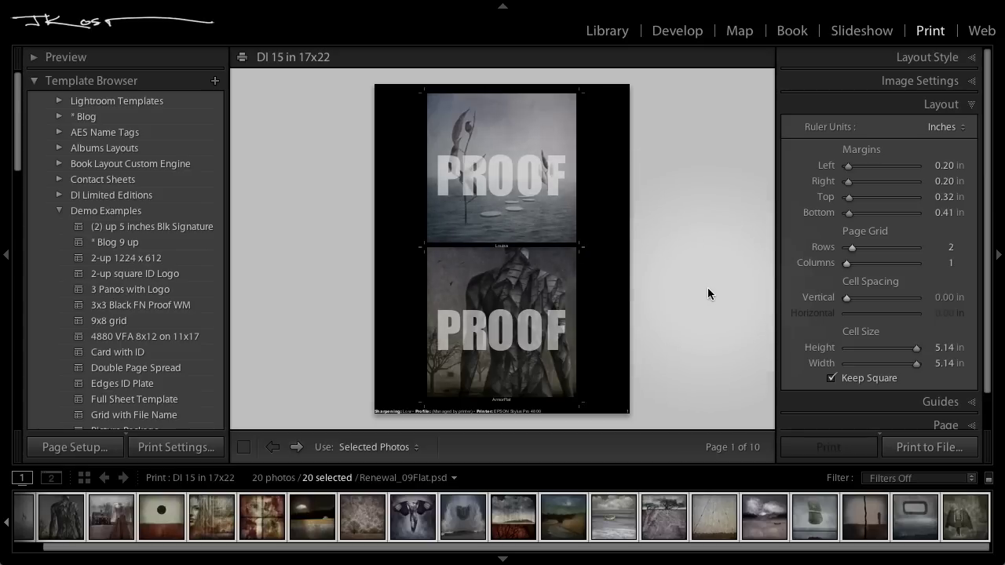
left_click(74, 447)
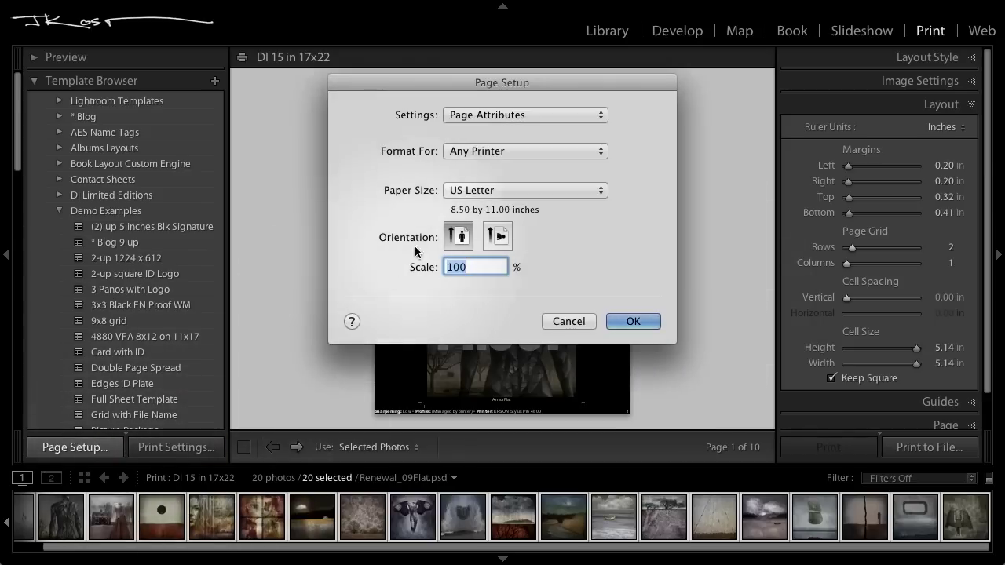
Switch the paper to landscape, then hide the template browser and module picker
left_click(498, 233)
left_click(618, 324)
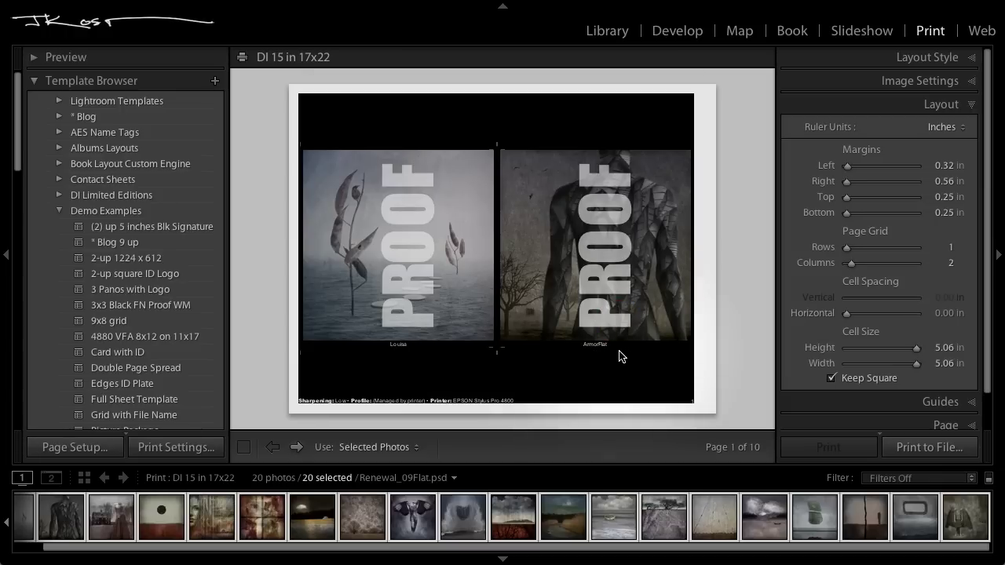
left_click(7, 253)
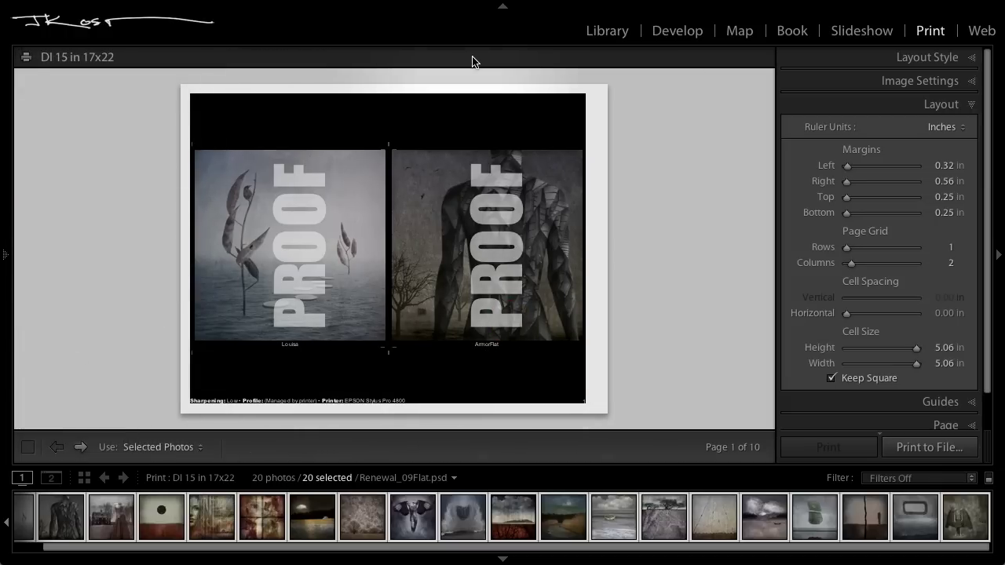
left_click(502, 8)
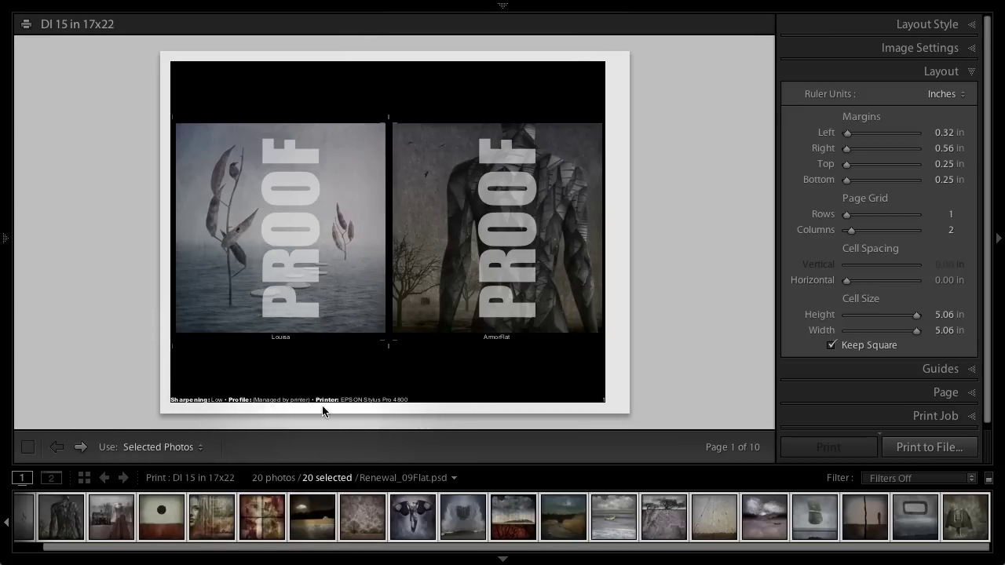
Toggle Page Info off and back on, then show the Photo Info template choices
left_click(897, 384)
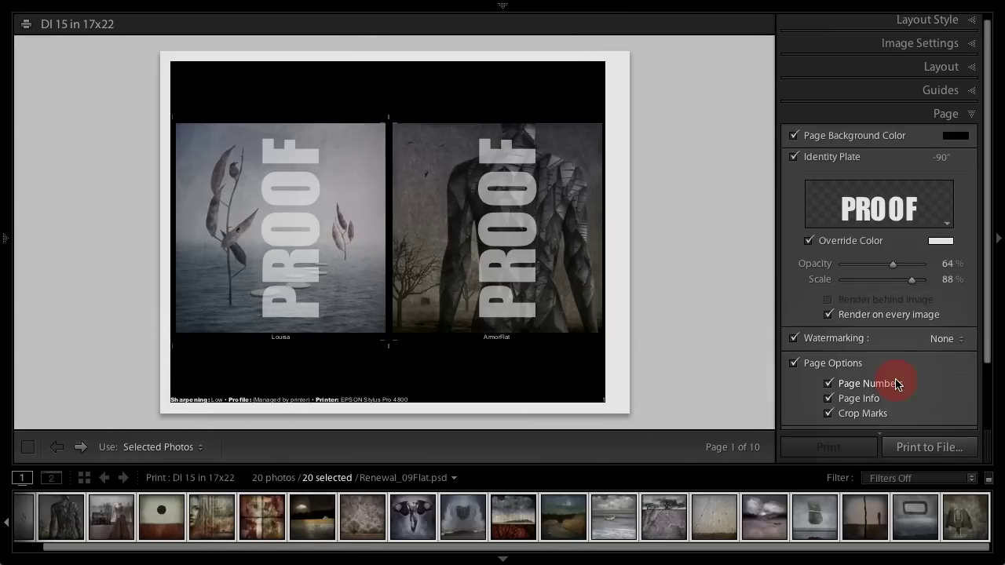
scroll(895, 363, "down", 3)
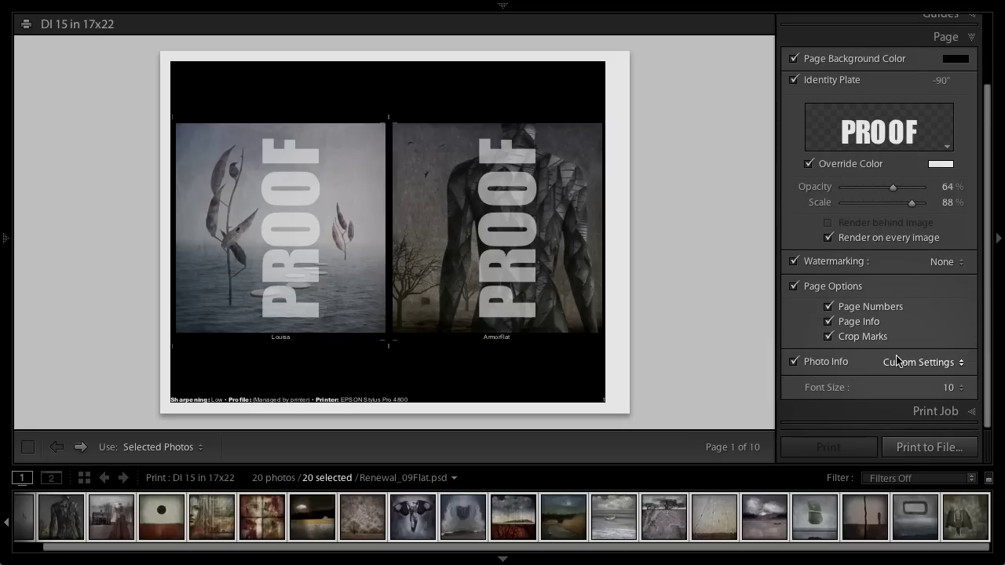
left_click(828, 322)
left_click(829, 322)
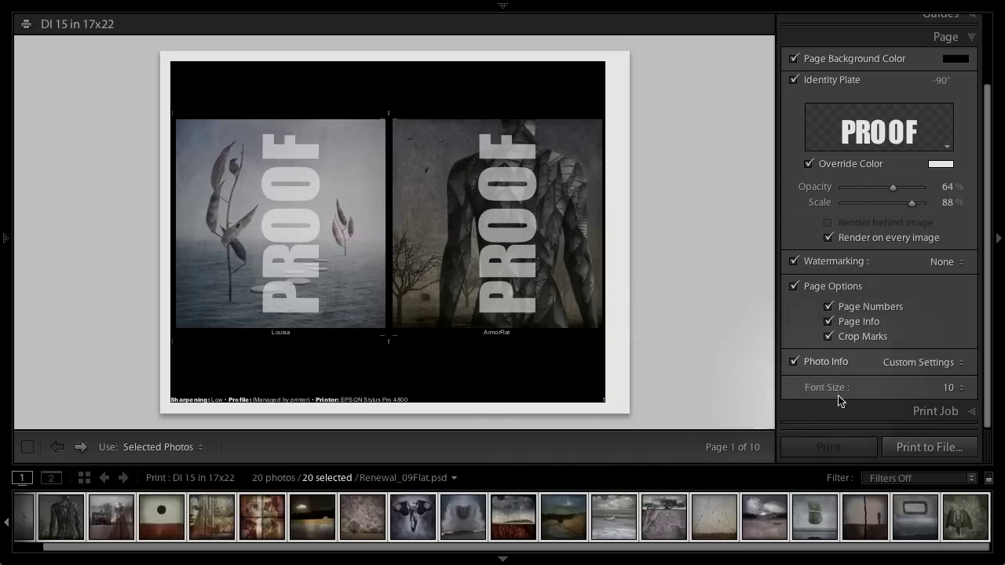
left_click(911, 362)
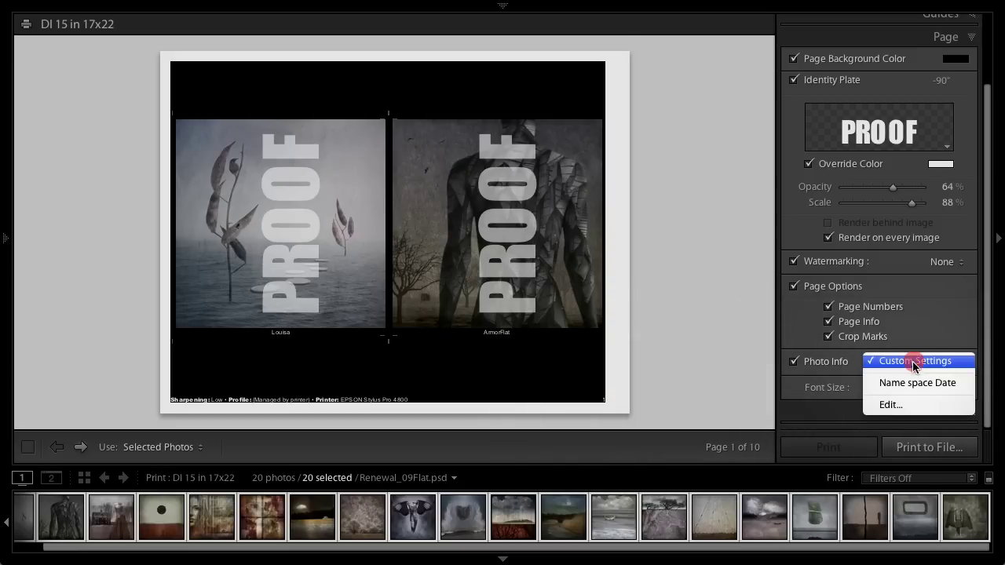
In the Text Template Editor, add the Dimensions token and delete the duplicate one
left_click(922, 415)
left_click_drag(573, 23, 816, 26)
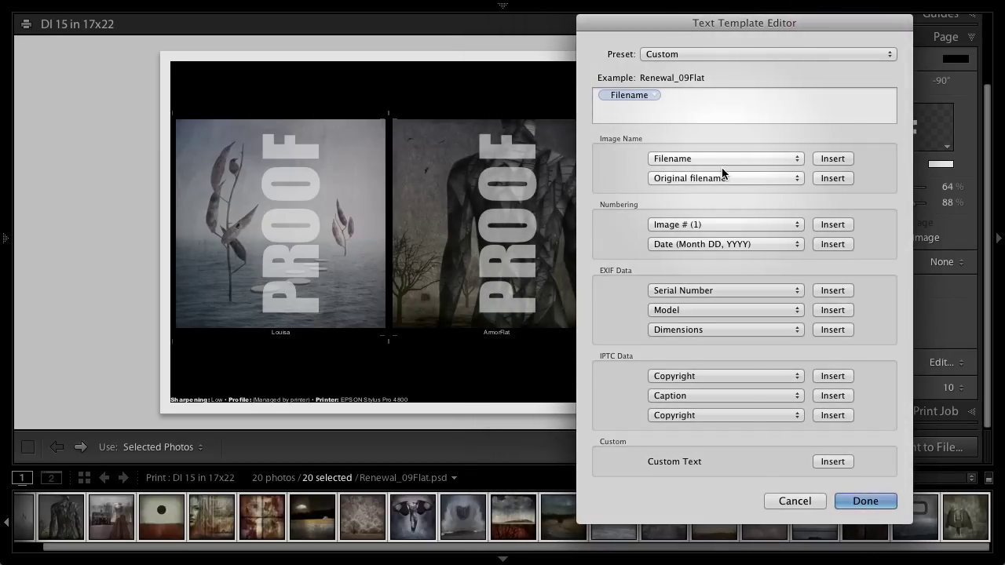
left_click(709, 296)
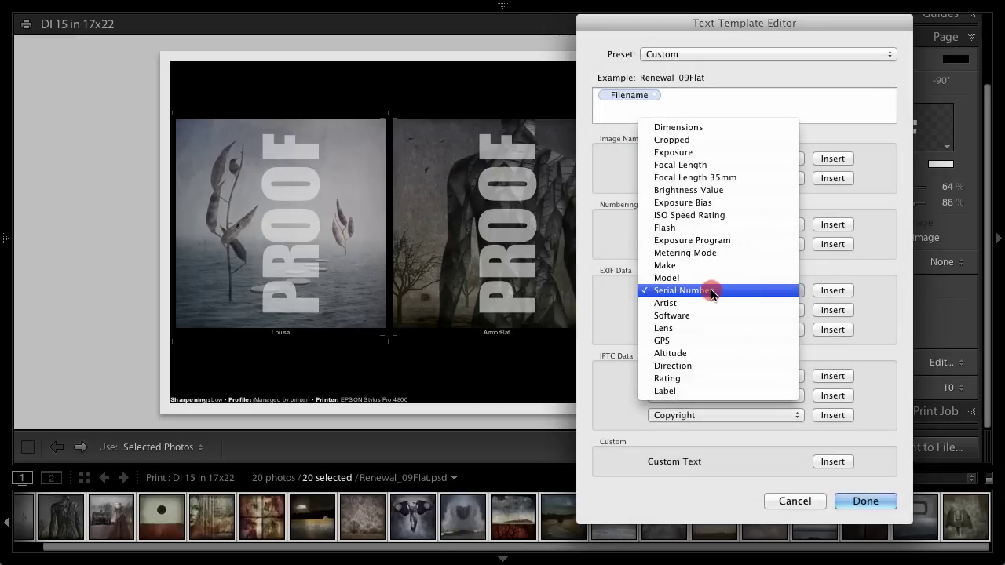
left_click(711, 128)
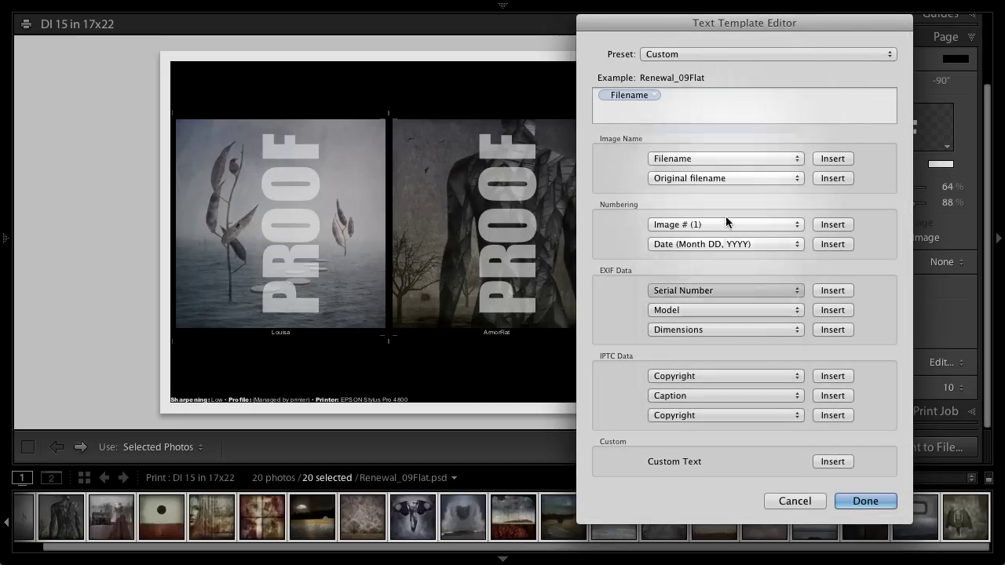
left_click(830, 289)
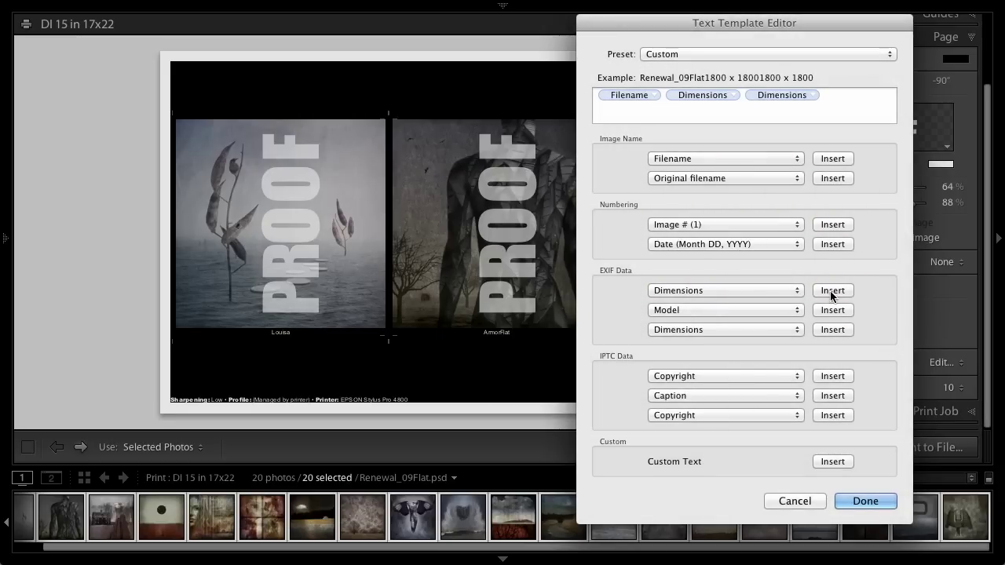
key("super+z")
left_click(841, 102)
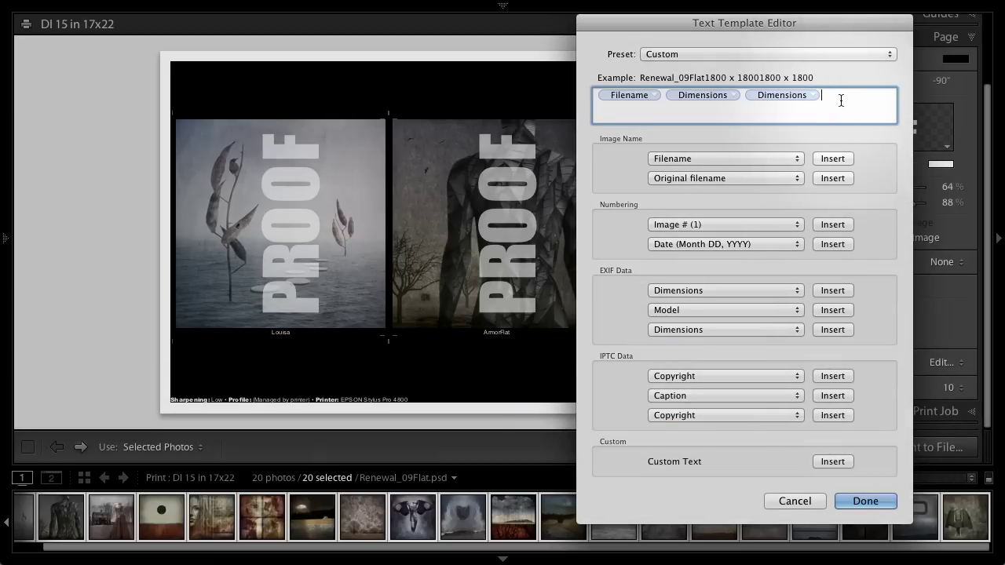
key("BackSpace")
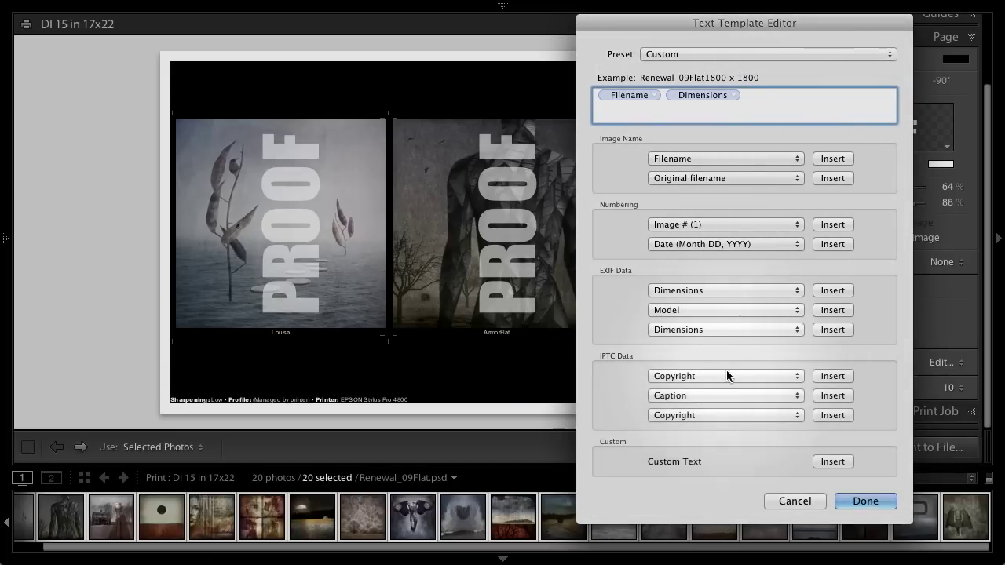
Add IPTC Copyright and Keywords tokens to the caption template and apply it
left_click(725, 377)
left_click(725, 378)
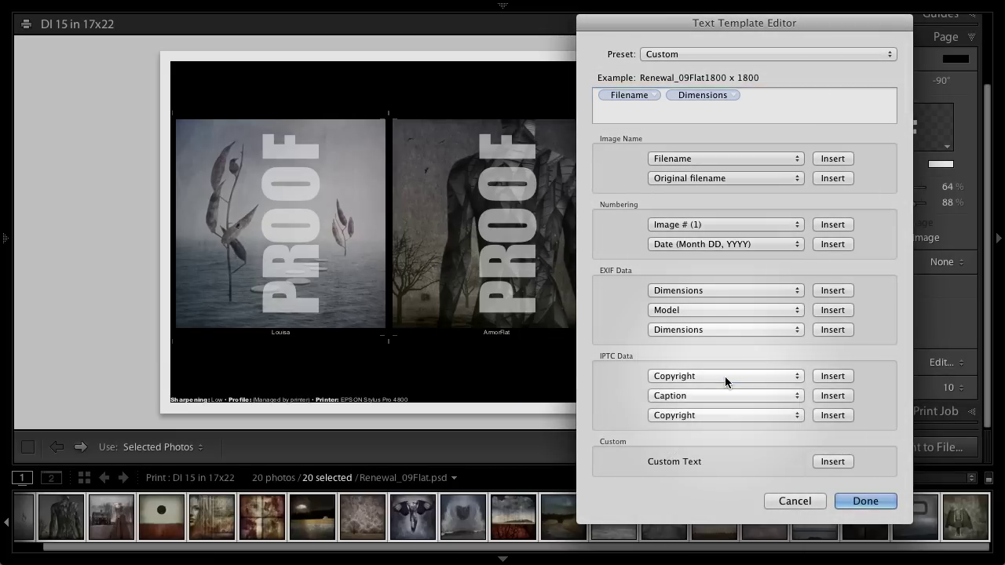
left_click(831, 376)
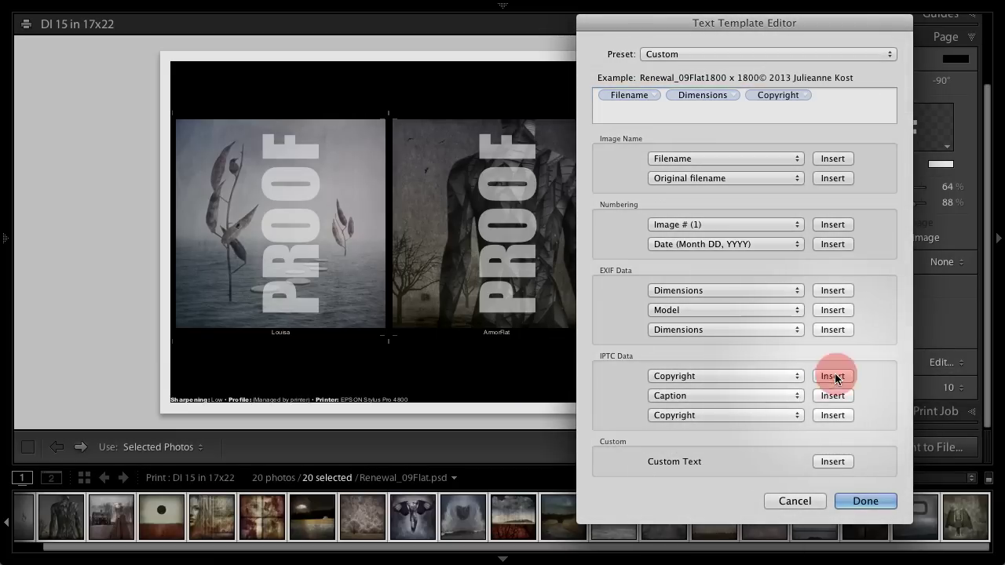
left_click(740, 396)
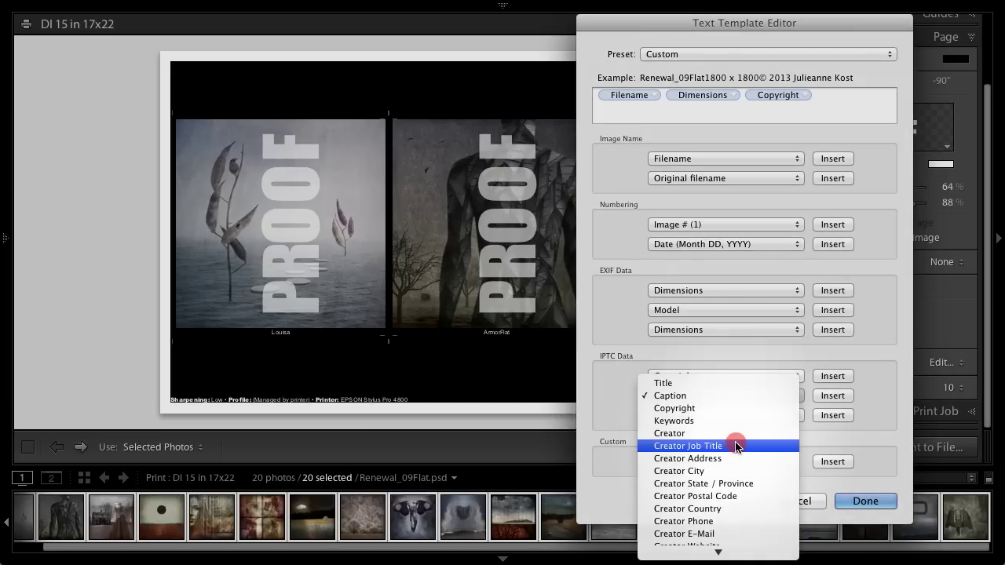
left_click(735, 420)
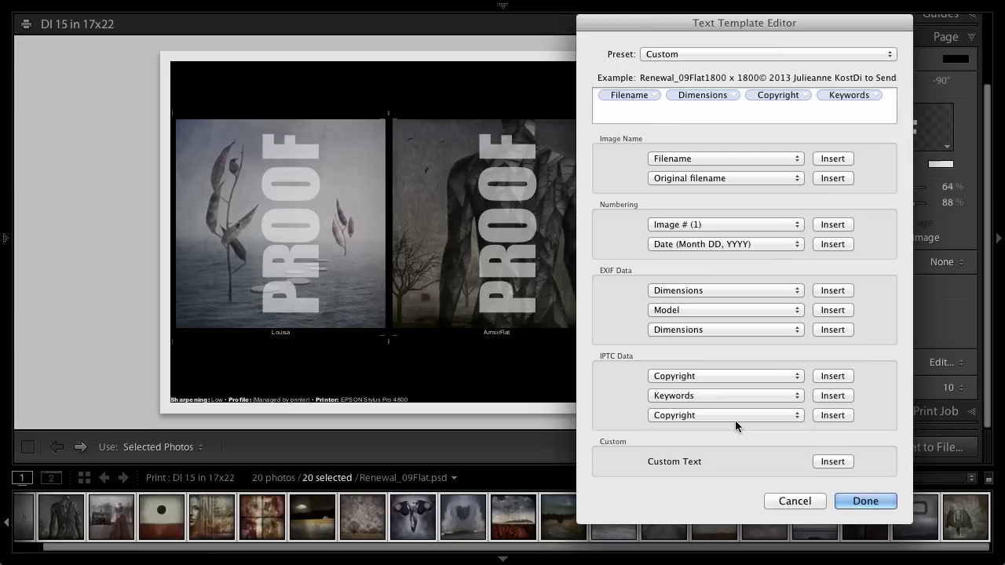
left_click(851, 501)
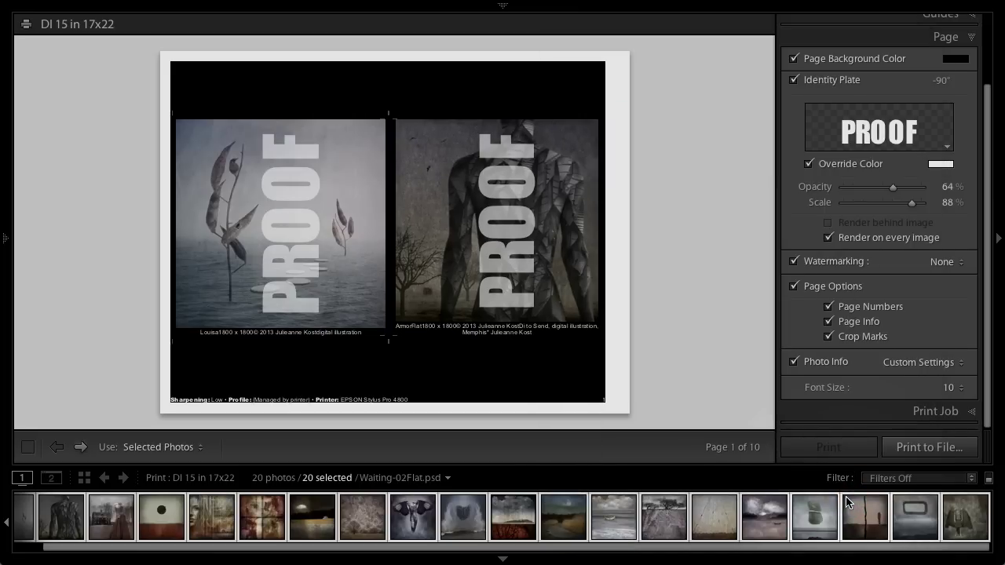